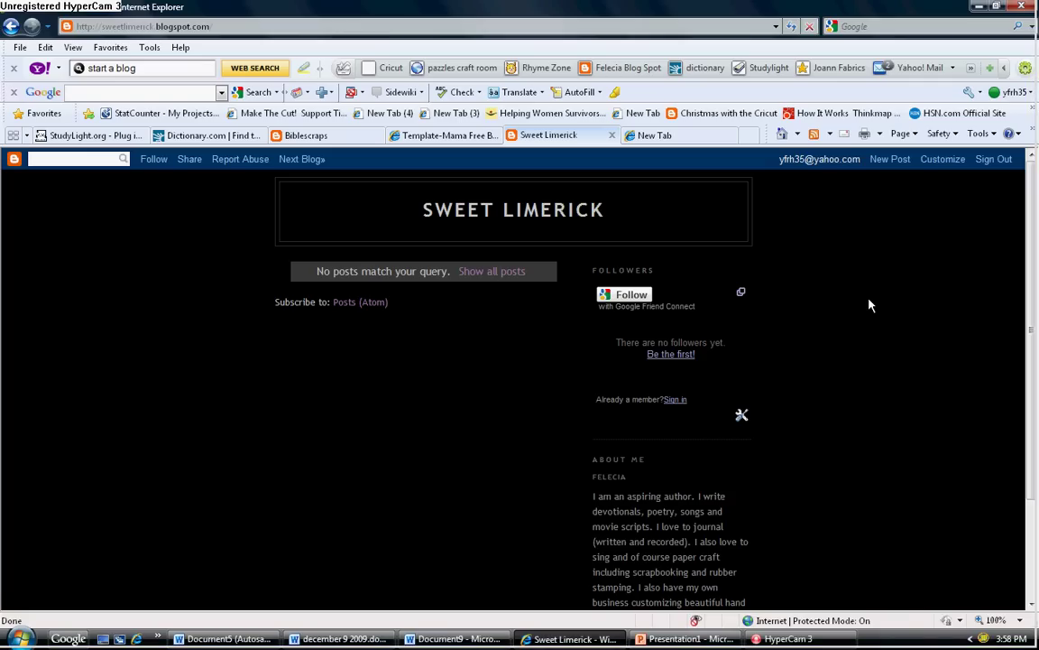
Search the web for "mama free blog" in the new tab and open the Template-Mama Free Blogger Templates site
{"action": "left_click", "coordinate": [704, 140]}
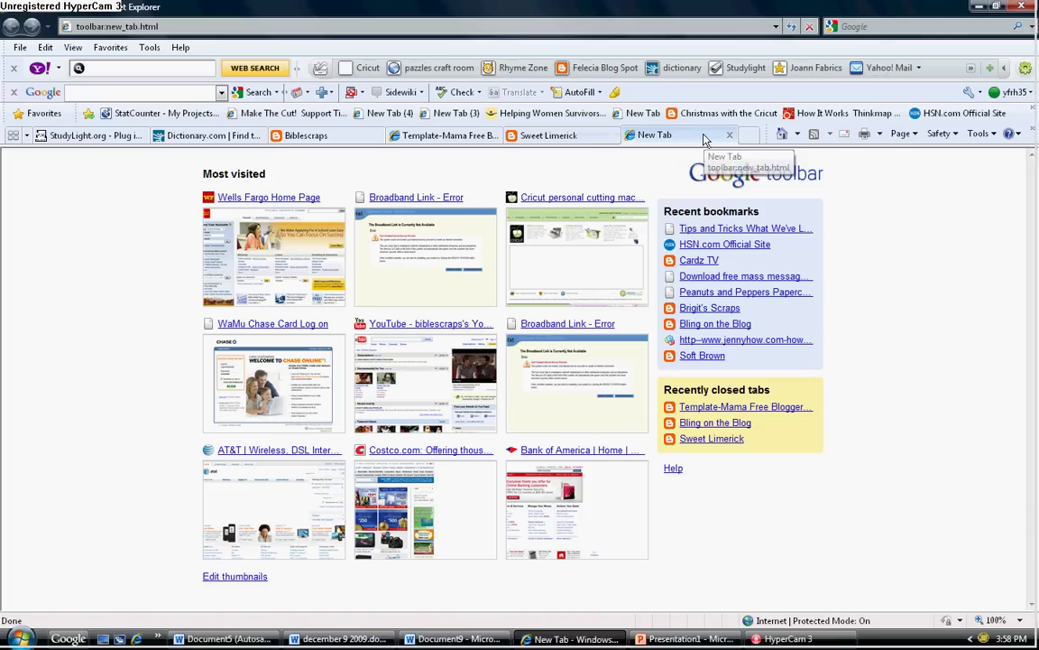
{"action": "left_click", "coordinate": [145, 92]}
{"action": "type", "text": "mama"}
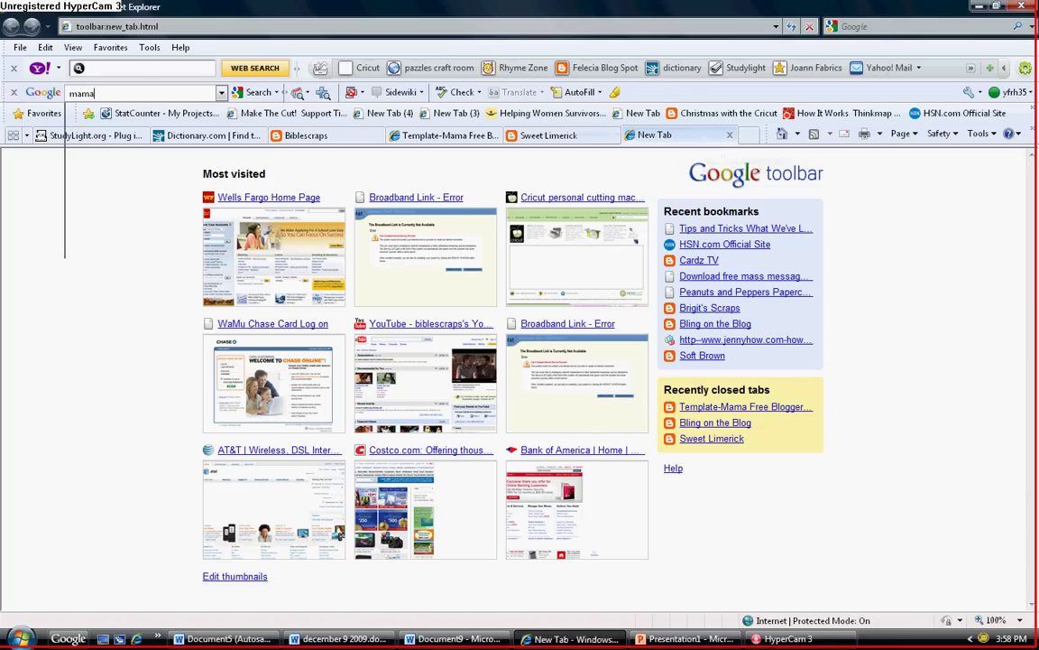
{"action": "type", "text": " free blog"}
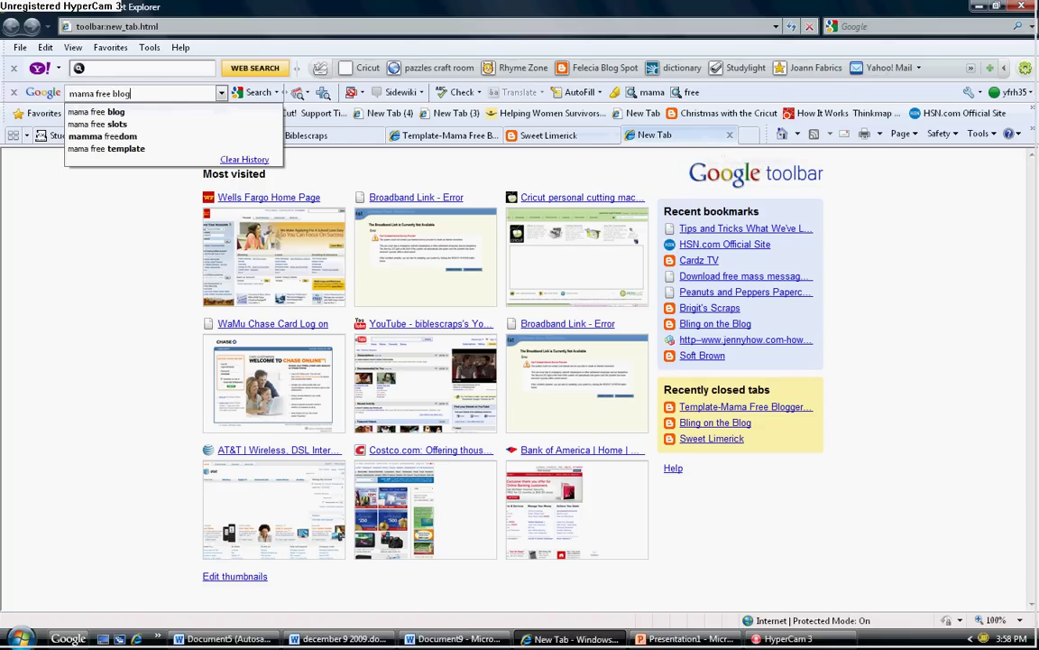
{"action": "key", "text": "Return"}
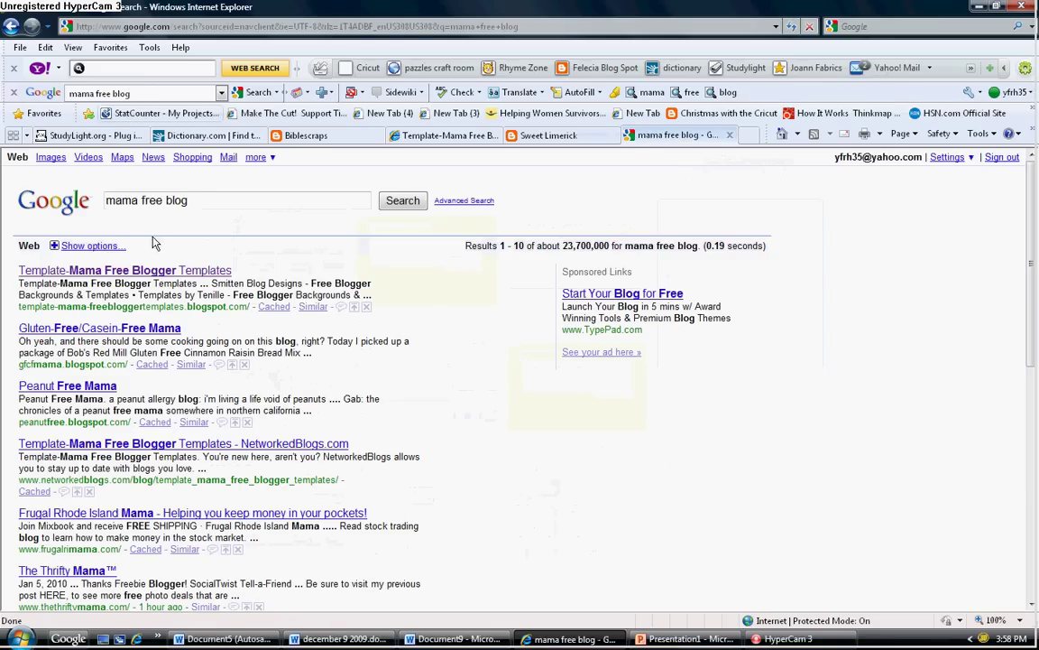
{"action": "left_click", "coordinate": [156, 271]}
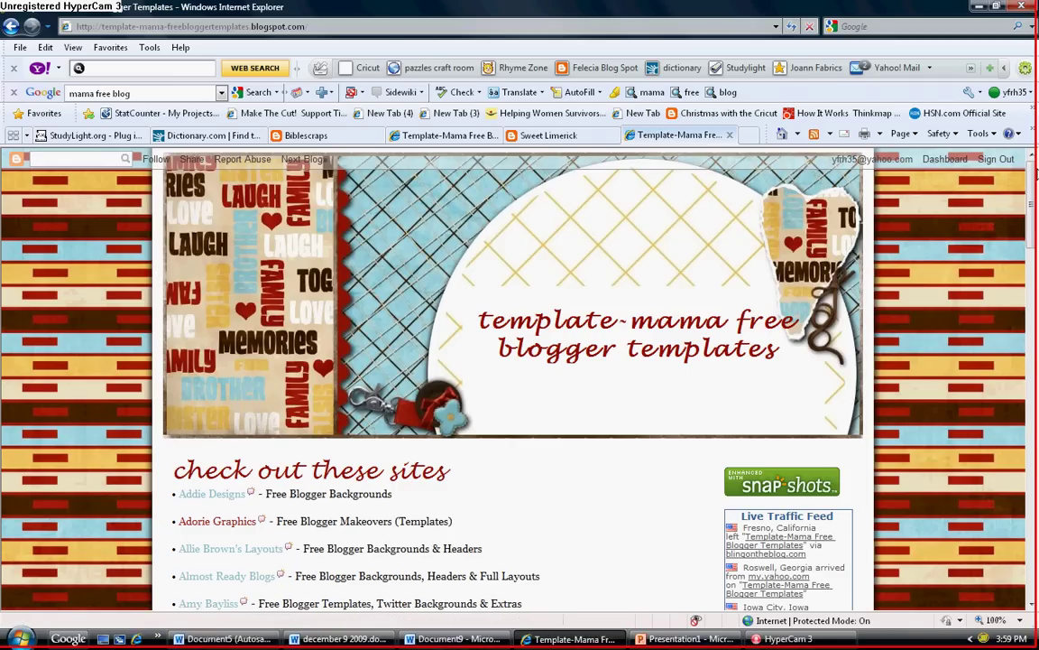
Open the Bling on the Blog site from the list of free background sites and maximize its window
{"action": "left_click_drag", "start_coordinate": [1035, 176], "coordinate": [1030, 240]}
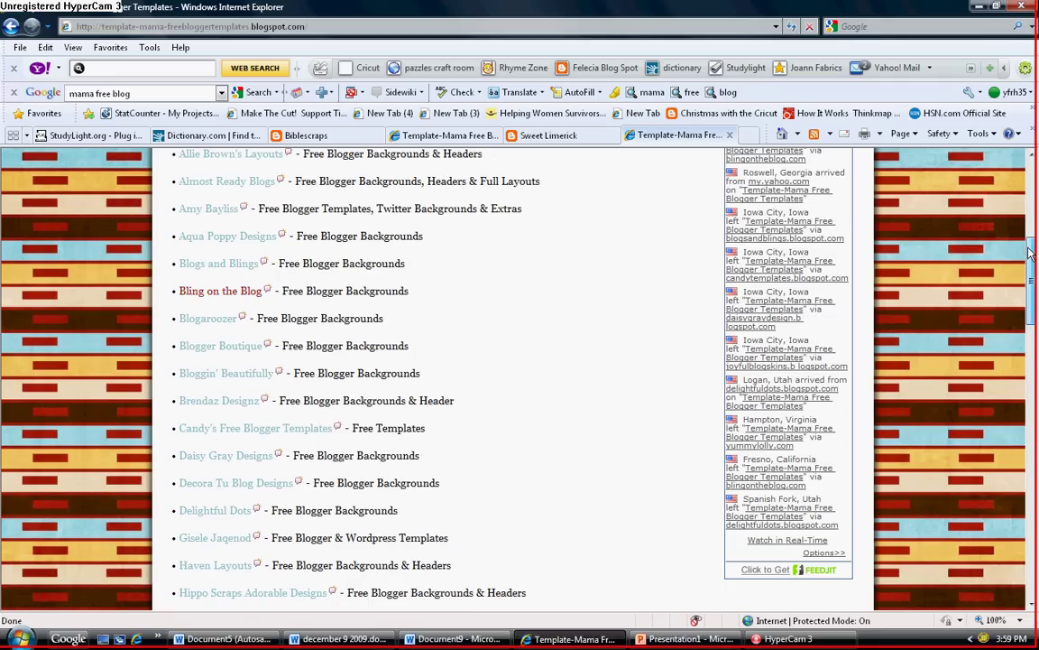
{"action": "left_click", "coordinate": [240, 295]}
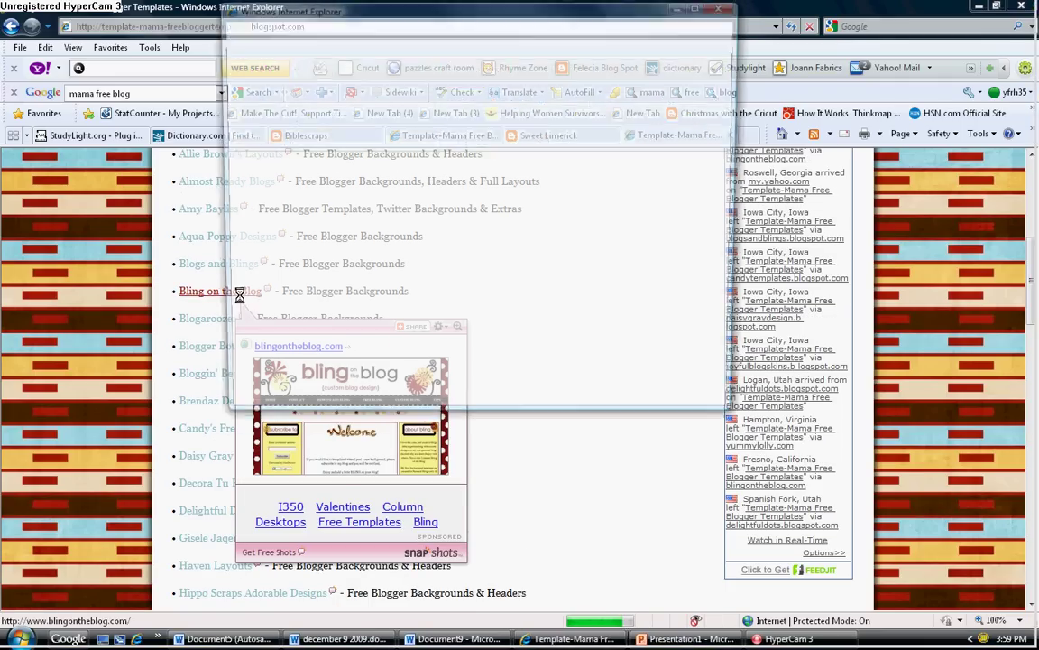
{"action": "left_click", "coordinate": [699, 7]}
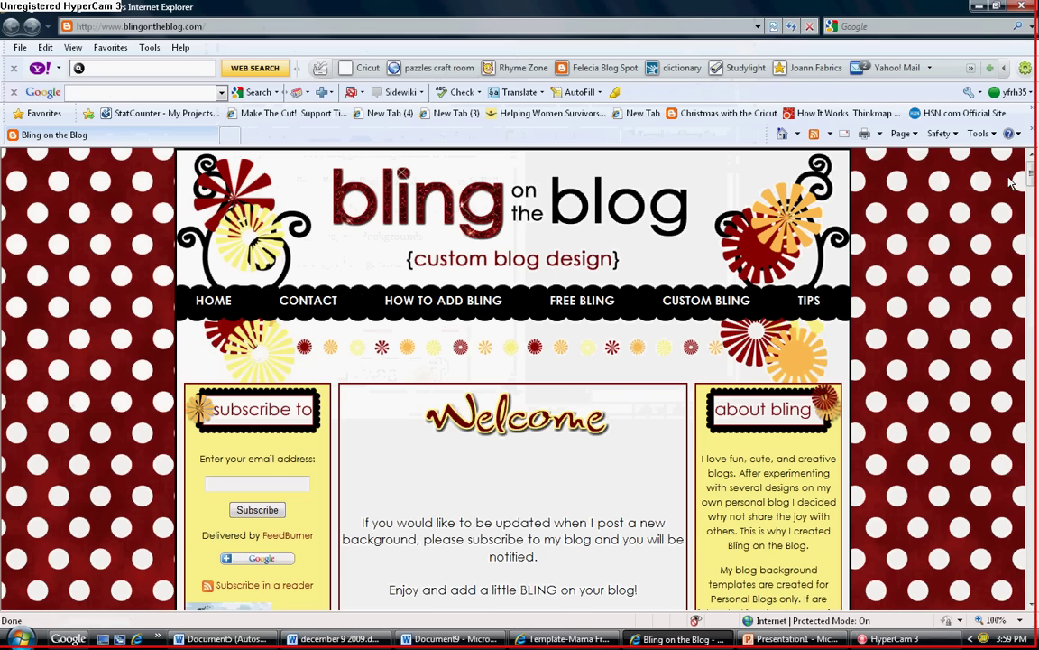
Copy the entire 2 Column Code of the Adore background
{"action": "left_click_drag", "start_coordinate": [1031, 178], "coordinate": [1035, 296]}
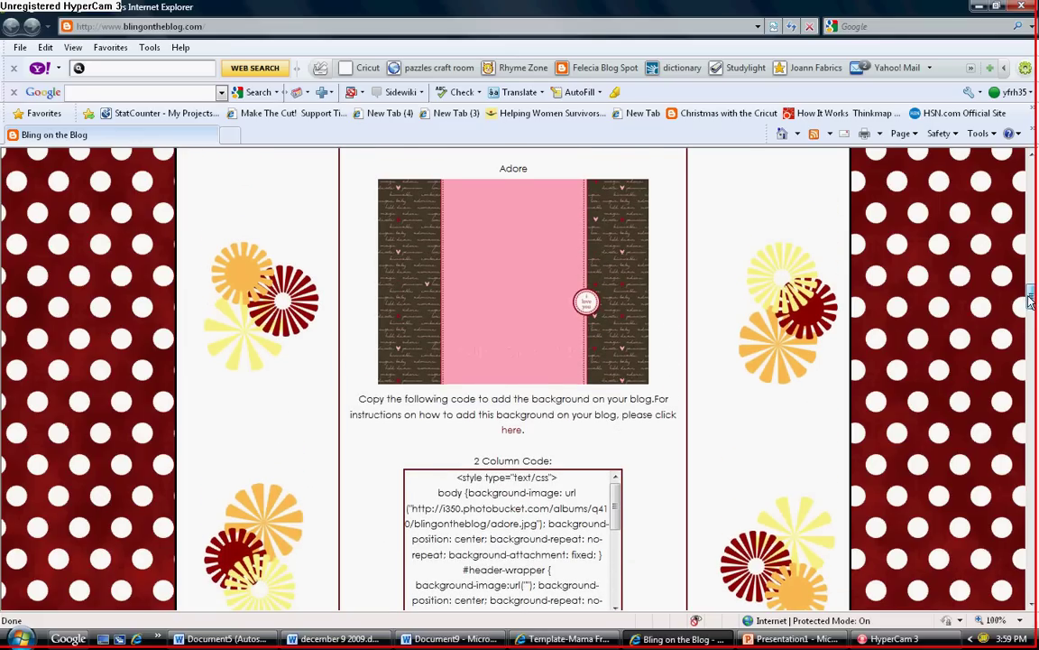
{"action": "scroll", "coordinate": [1031, 301], "scroll_direction": "down", "scroll_amount": 1}
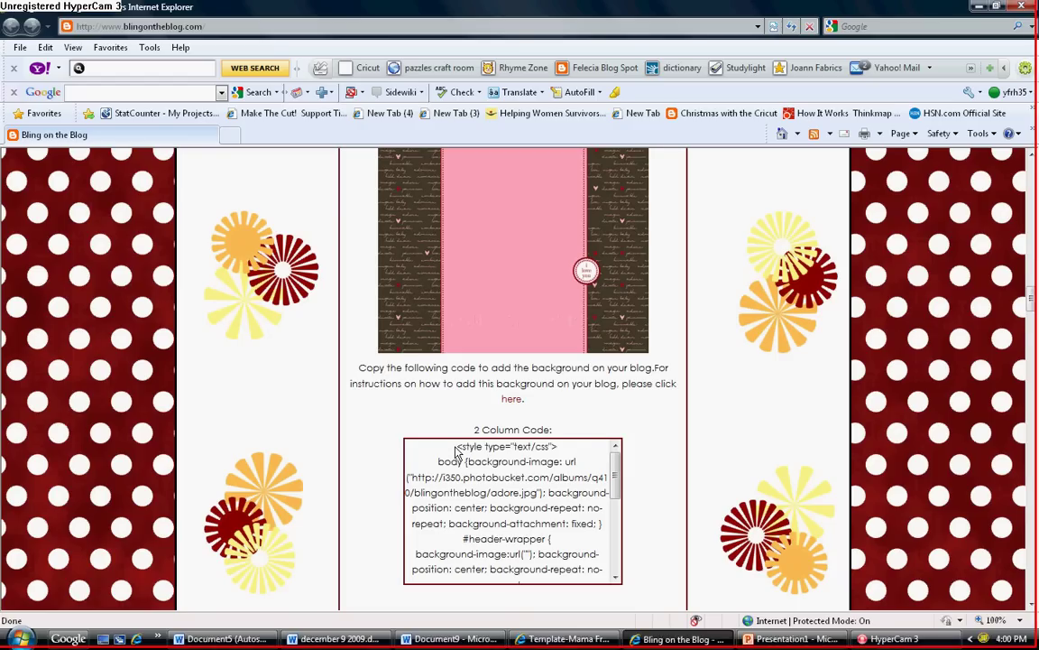
{"action": "left_click_drag", "start_coordinate": [456, 447], "coordinate": [607, 594]}
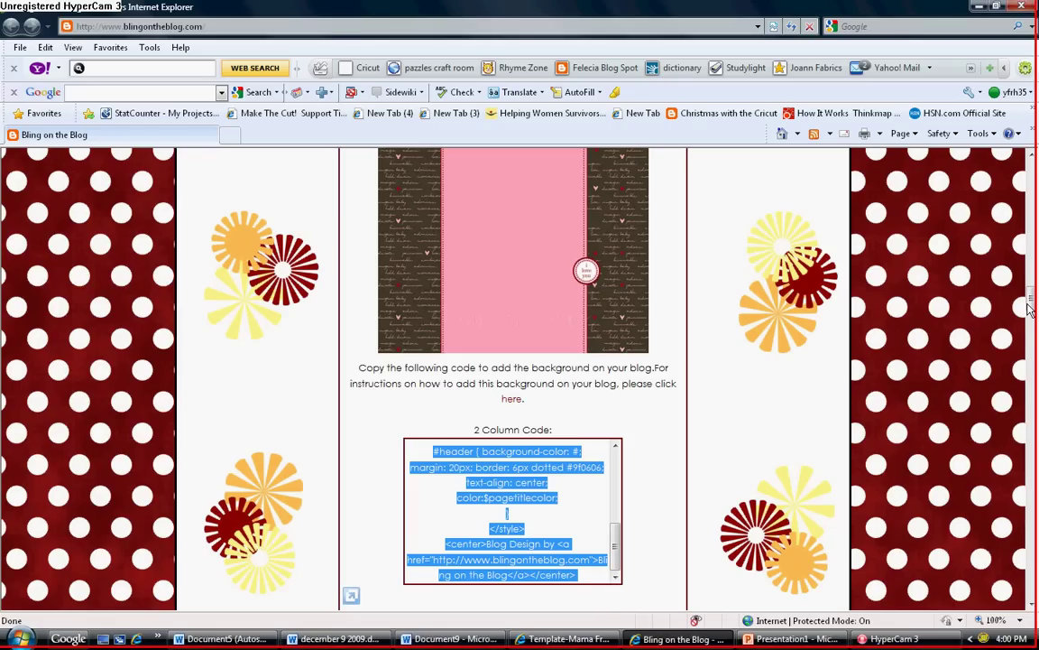
{"action": "right_click", "coordinate": [539, 456]}
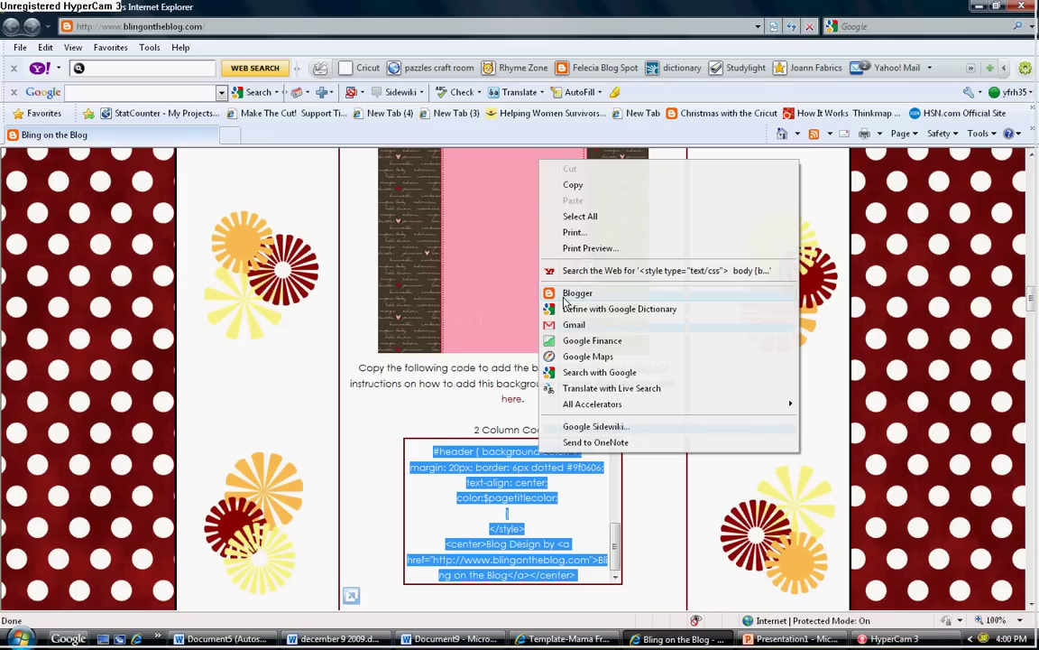
{"action": "left_click", "coordinate": [572, 189]}
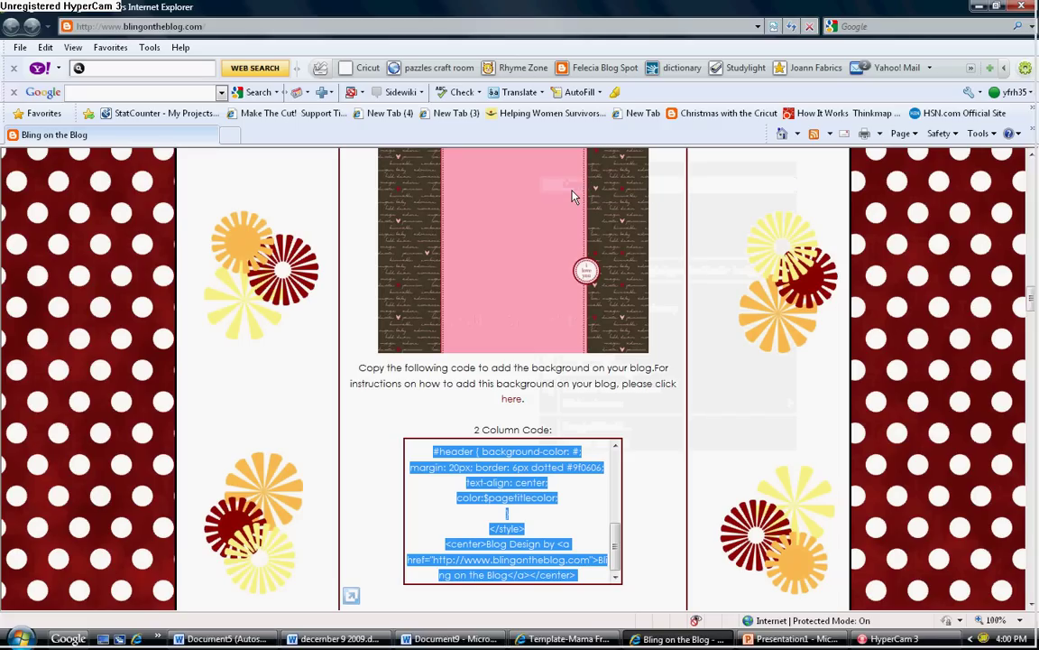
{"action": "right_click", "coordinate": [479, 458]}
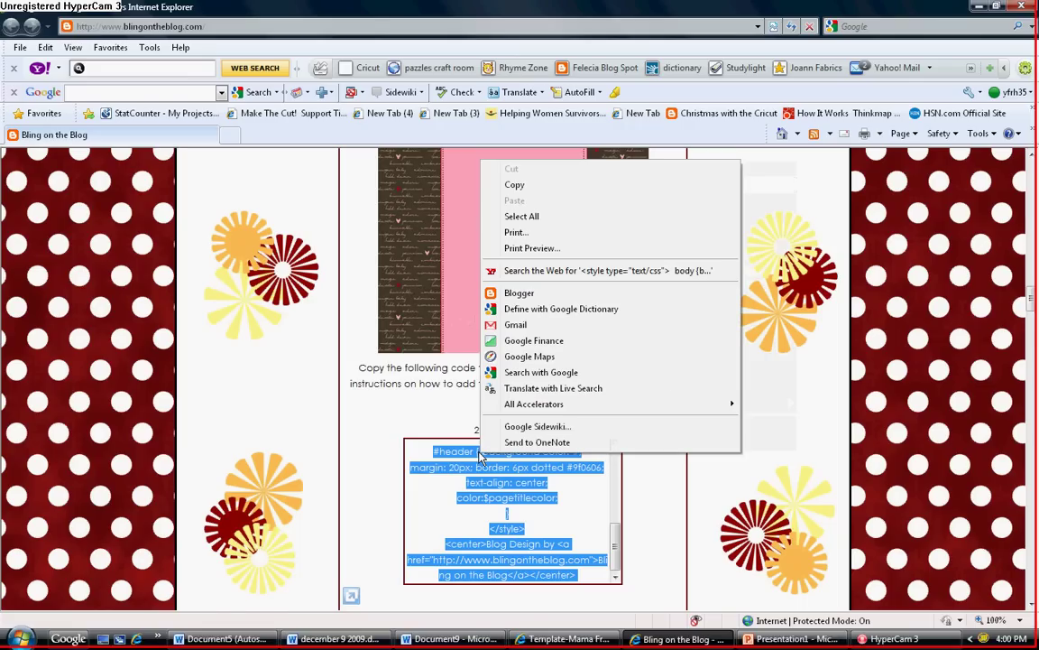
{"action": "left_click", "coordinate": [521, 191]}
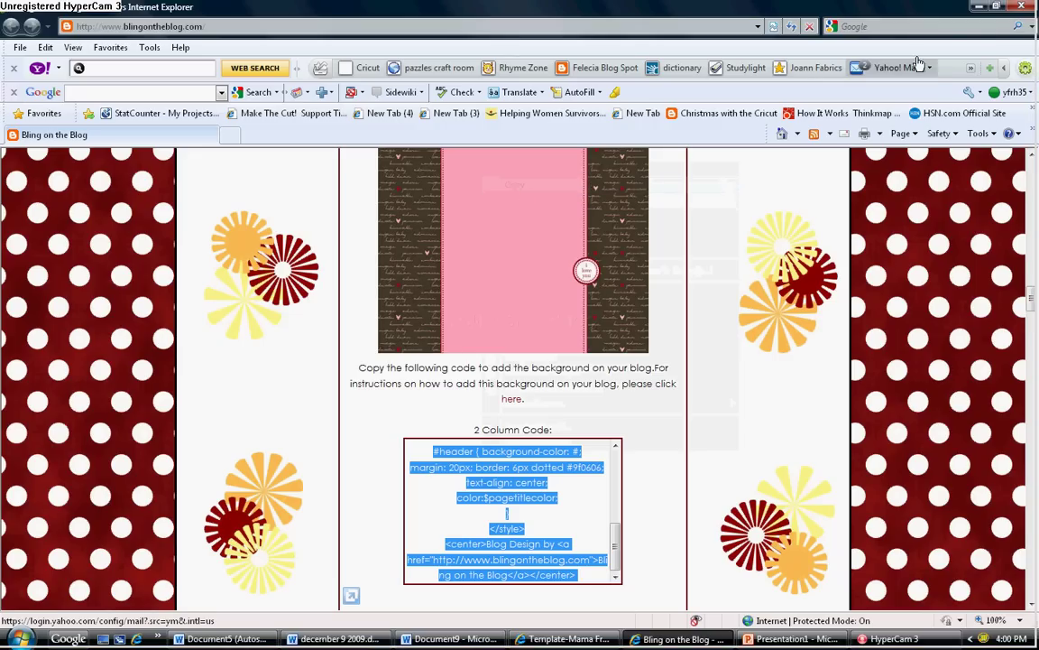
Close the Bling on the Blog window and open the Sweet Limerick blog's layout for customizing
{"action": "left_click", "coordinate": [1022, 7]}
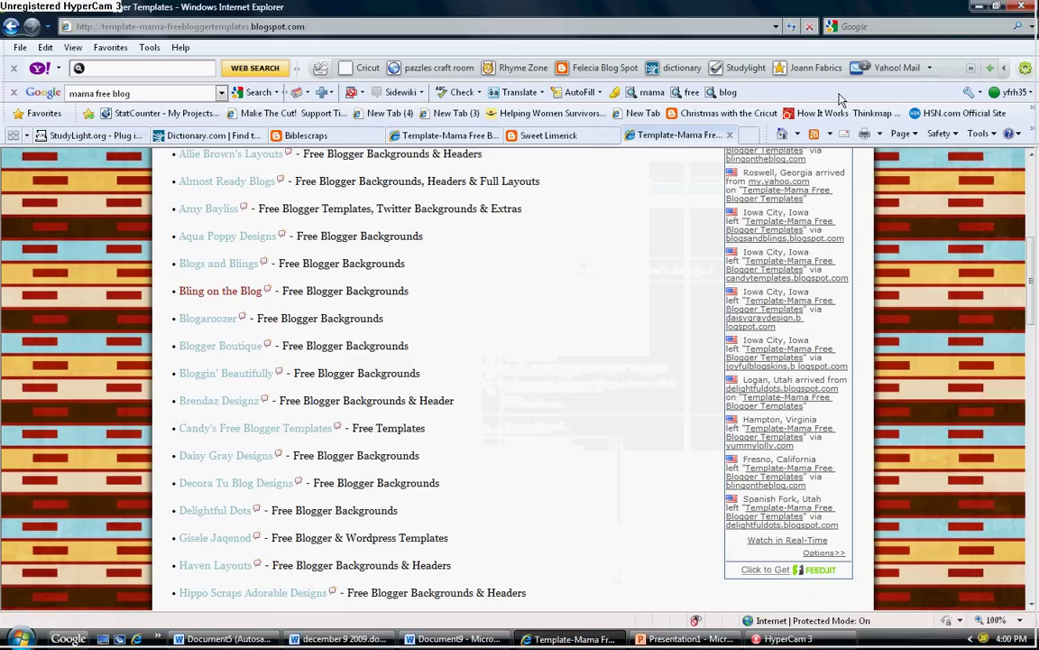
{"action": "left_click", "coordinate": [534, 135]}
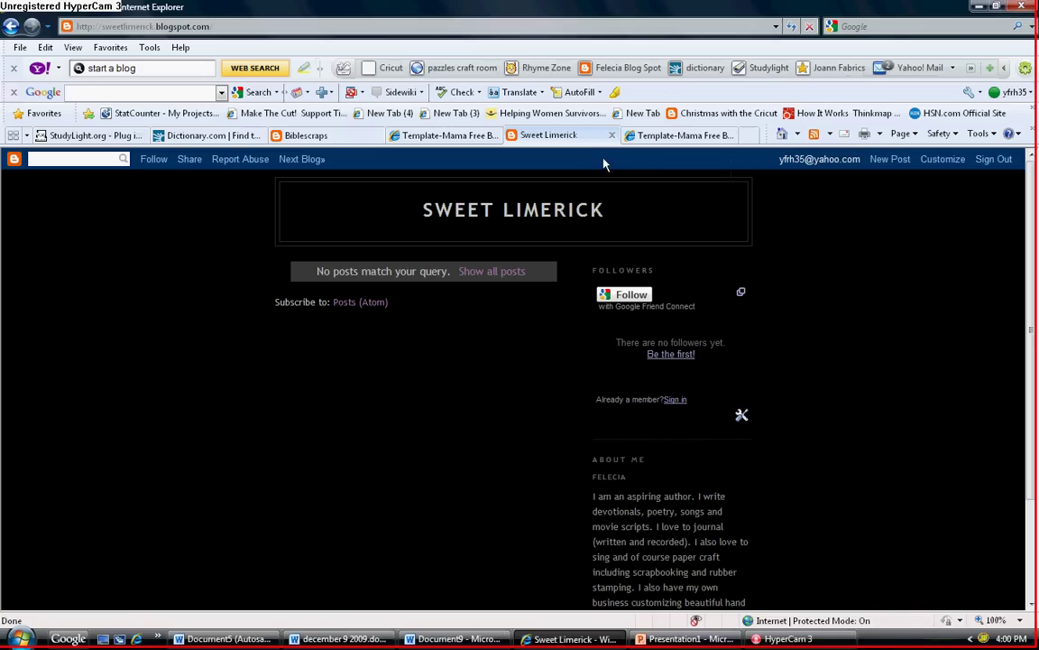
{"action": "left_click", "coordinate": [943, 161]}
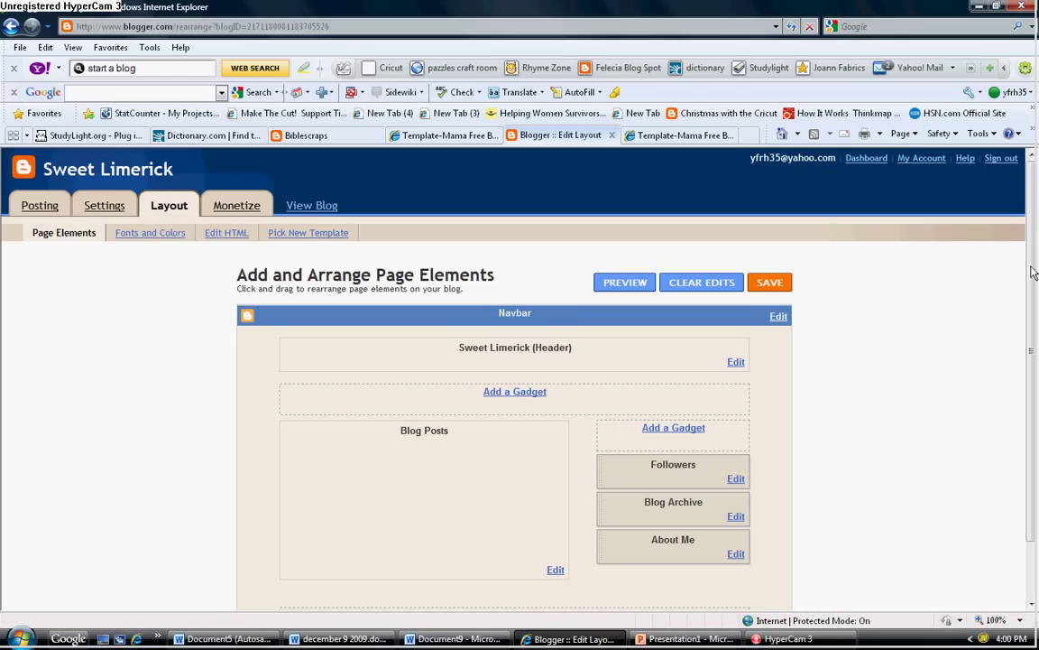
Add an HTML/JavaScript gadget in the section between the header and Blog Posts
{"action": "left_click_drag", "start_coordinate": [1033, 273], "coordinate": [1031, 330]}
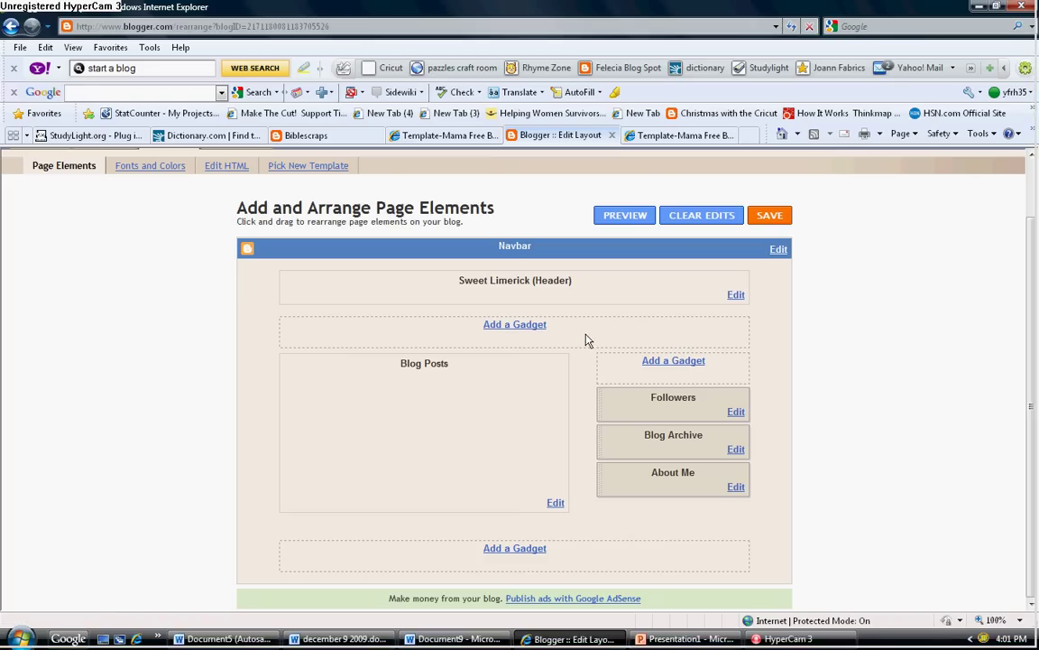
{"action": "left_click", "coordinate": [530, 326]}
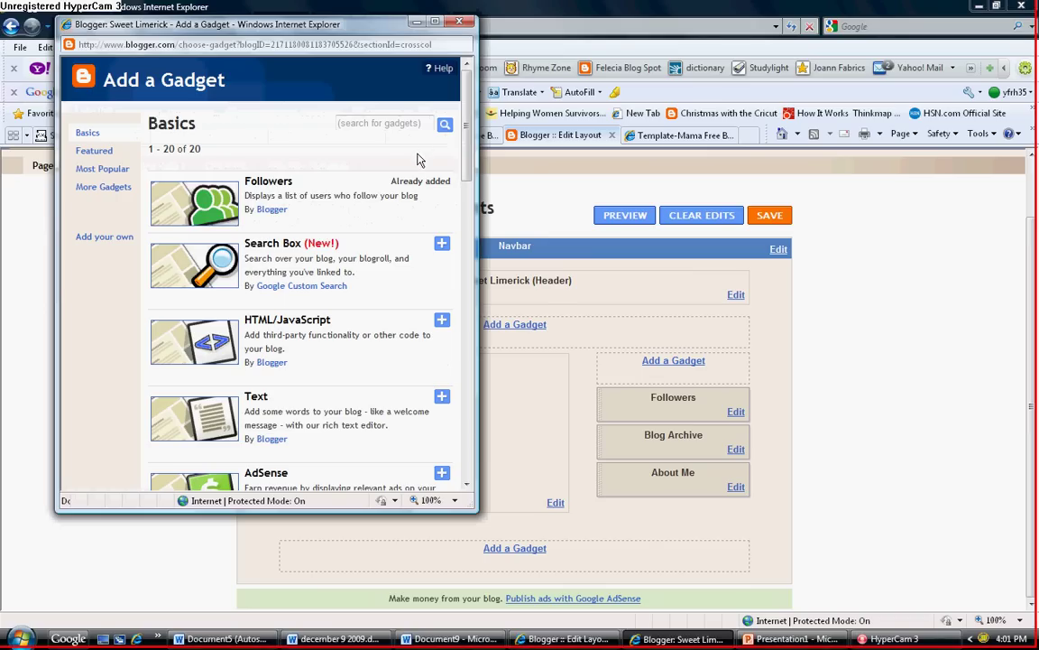
{"action": "mouse_move", "coordinate": [466, 151]}
{"action": "left_mouse_down"}
{"action": "mouse_move", "coordinate": [465, 253]}
{"action": "mouse_move", "coordinate": [460, 165]}
{"action": "left_mouse_up"}
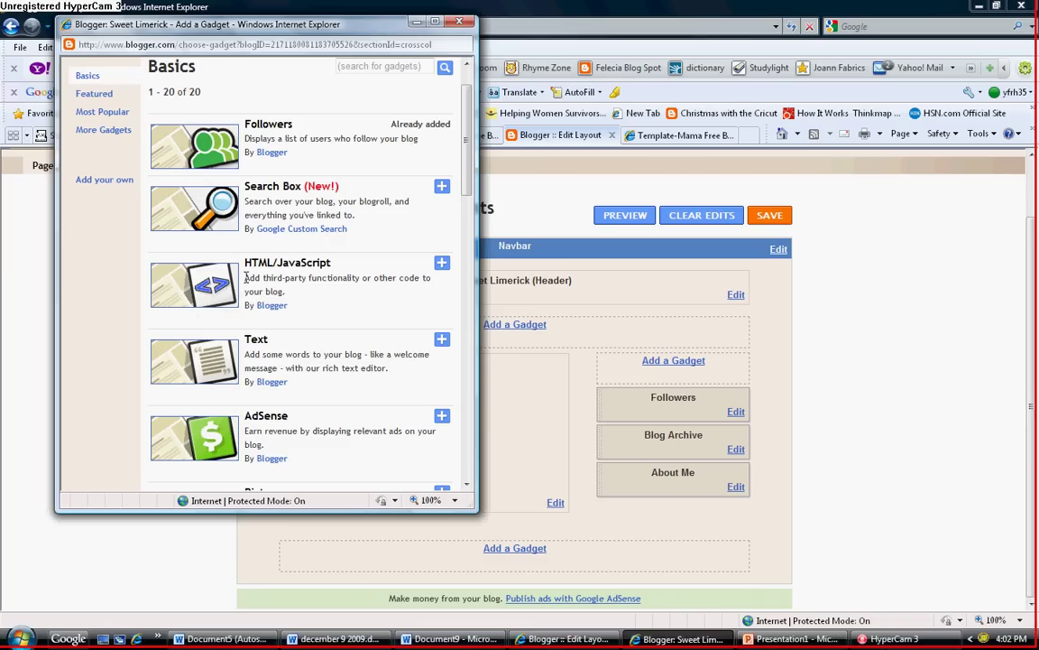
{"action": "left_click", "coordinate": [442, 263]}
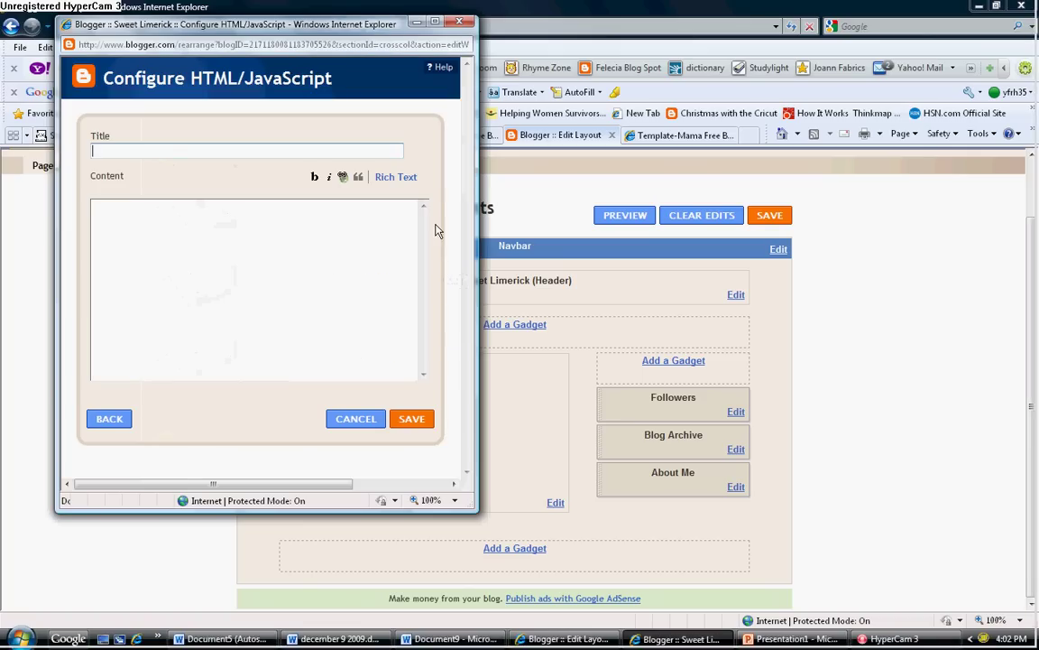
Paste the copied background code as the gadget's content, leave the title blank and save the gadget
{"action": "left_click", "coordinate": [231, 218]}
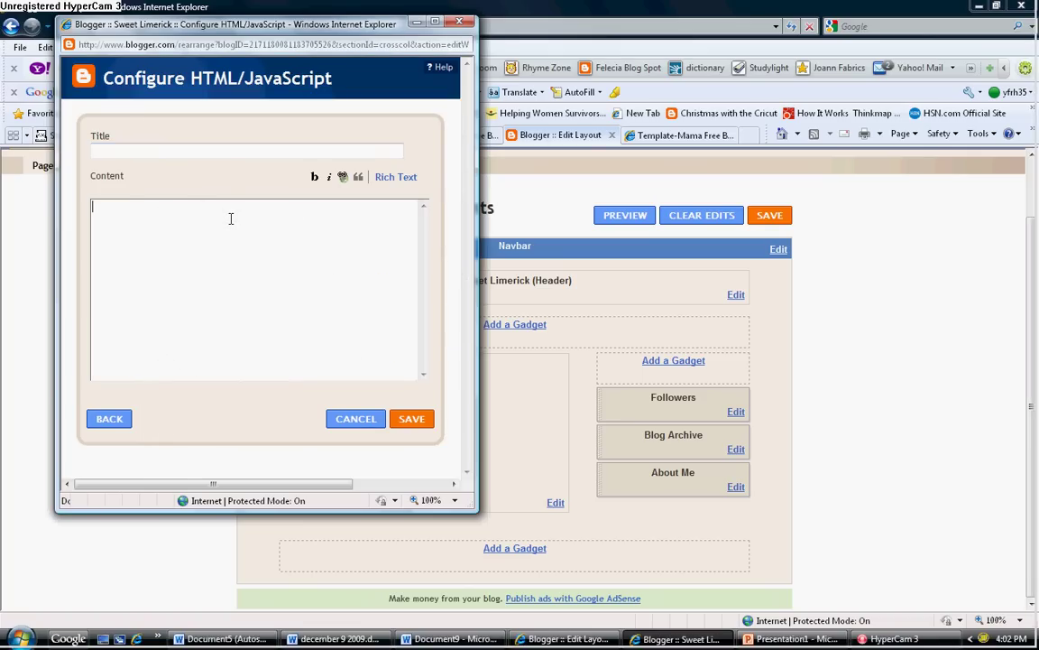
{"action": "right_click", "coordinate": [138, 225]}
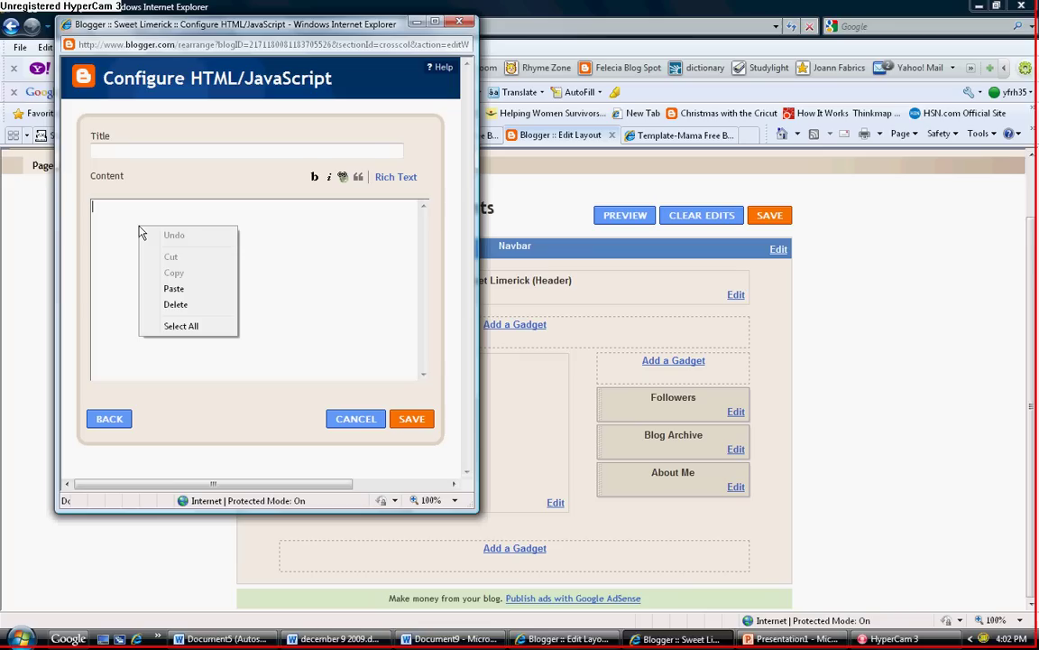
{"action": "left_click", "coordinate": [171, 290]}
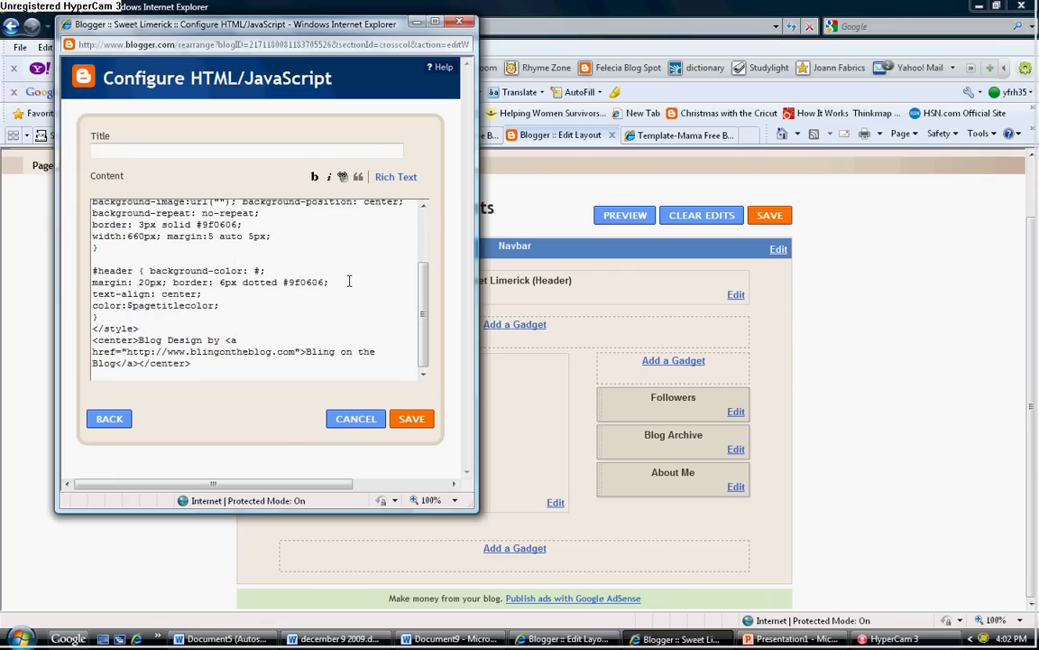
{"action": "left_click", "coordinate": [167, 152]}
{"action": "left_click", "coordinate": [406, 424]}
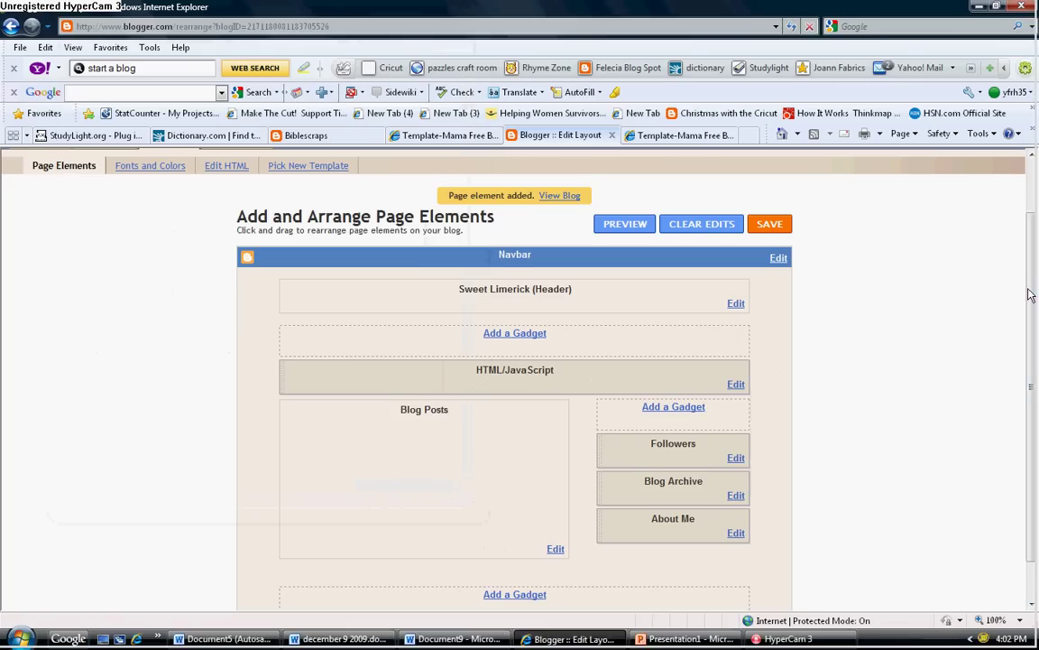
View the Sweet Limerick blog in a maximized window to check the new background
{"action": "scroll", "coordinate": [1030, 295], "scroll_direction": "down", "scroll_amount": 1}
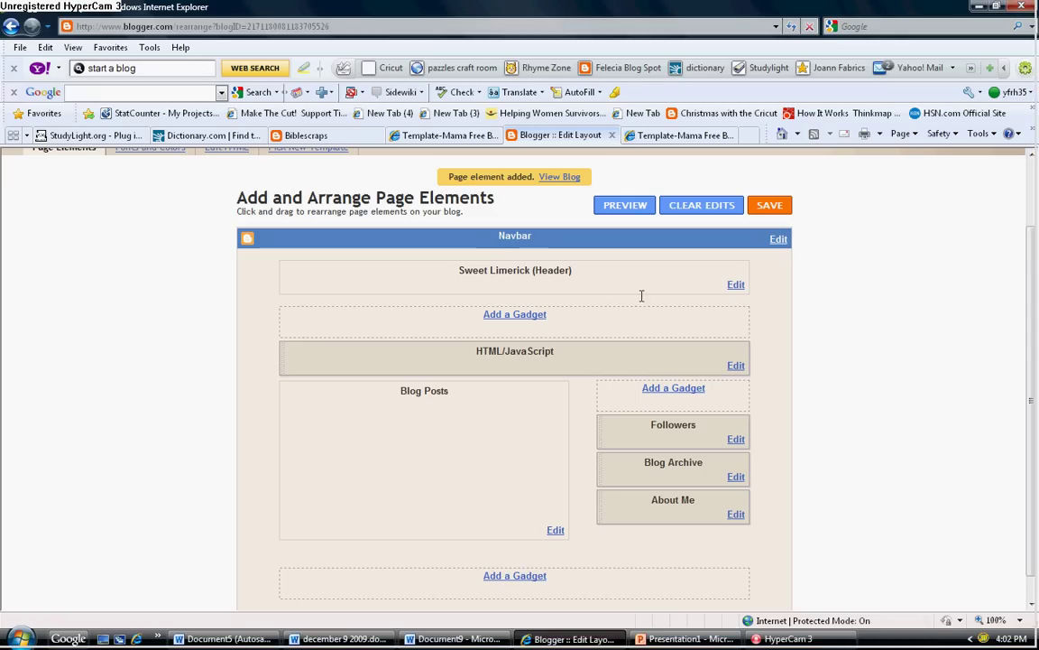
{"action": "left_click", "coordinate": [569, 177]}
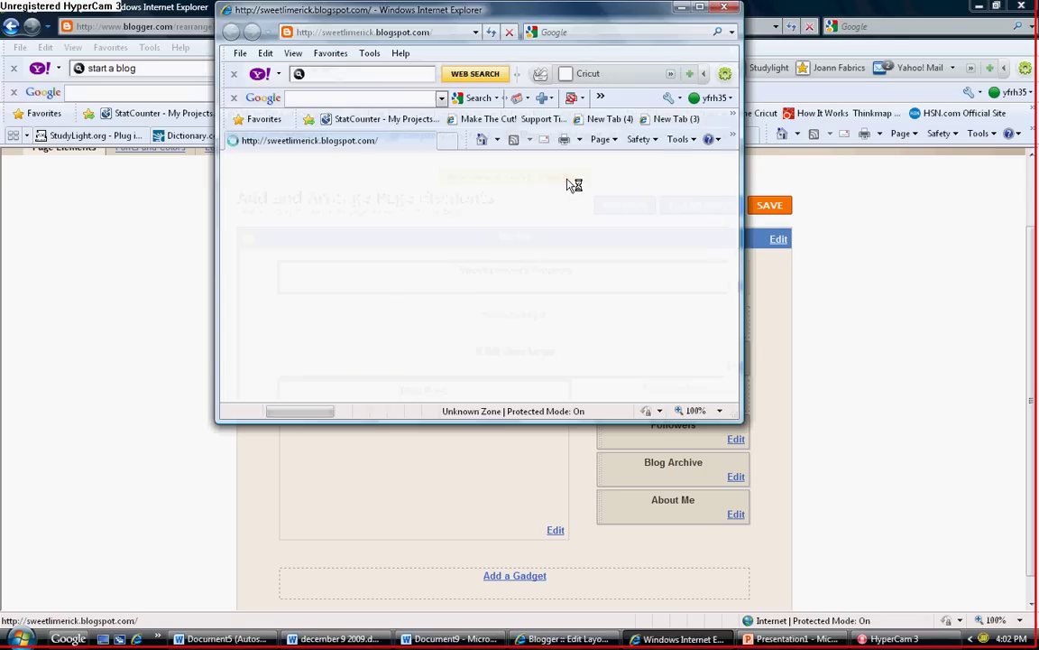
{"action": "left_click", "coordinate": [699, 7]}
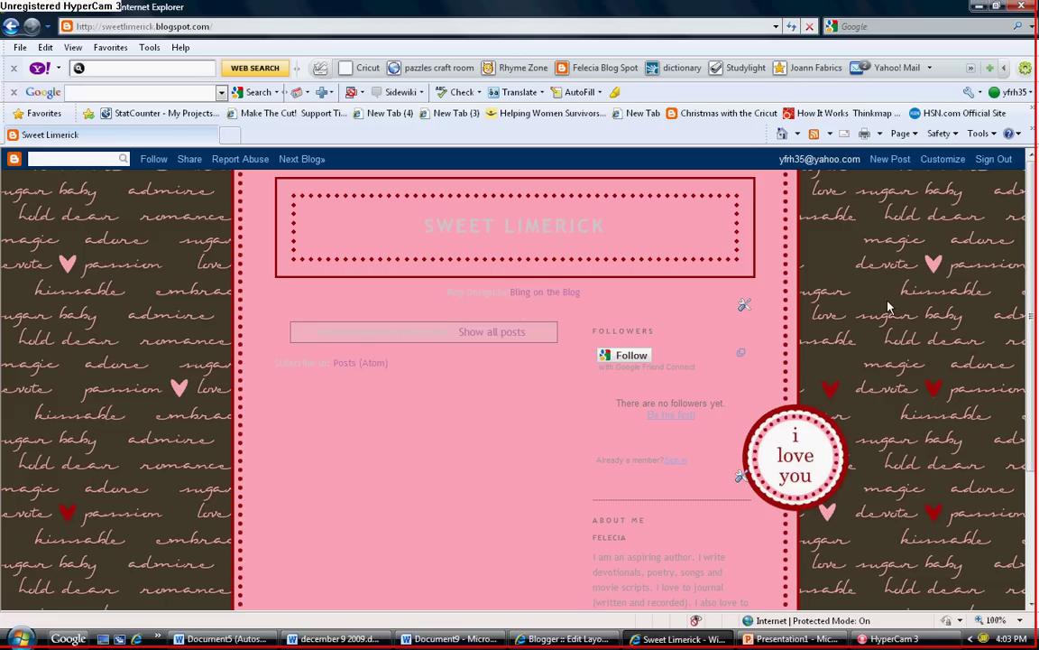
Remove the HTML/JavaScript gadget from the blog's layout and view the blog again
{"action": "left_click", "coordinate": [940, 159]}
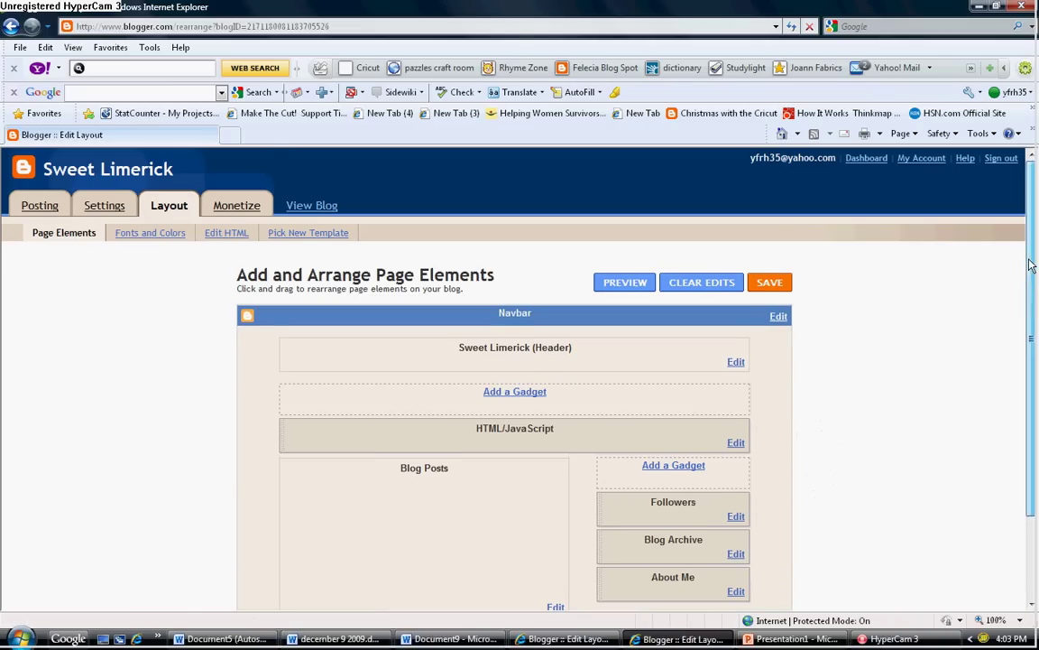
{"action": "scroll", "coordinate": [1031, 264], "scroll_direction": "down", "scroll_amount": 2}
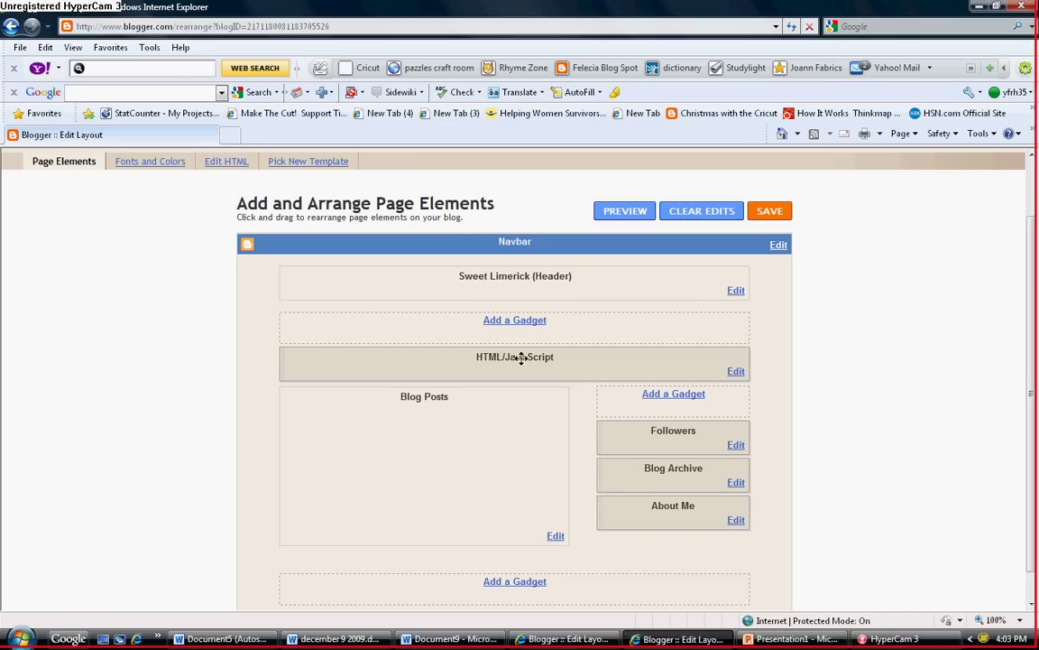
{"action": "left_click", "coordinate": [735, 374]}
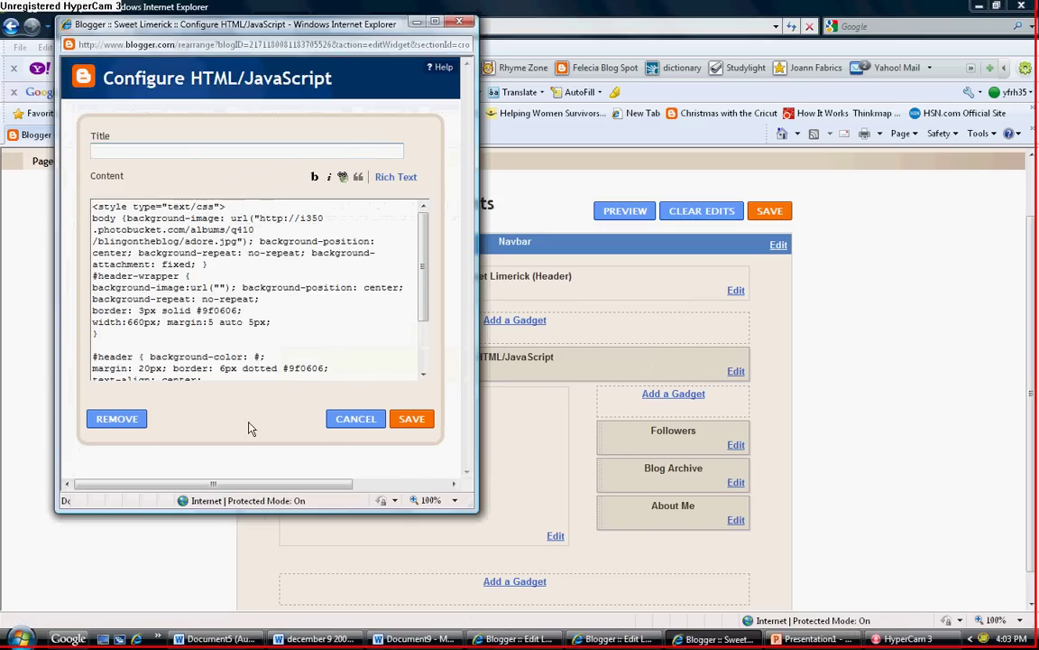
{"action": "left_click", "coordinate": [137, 420]}
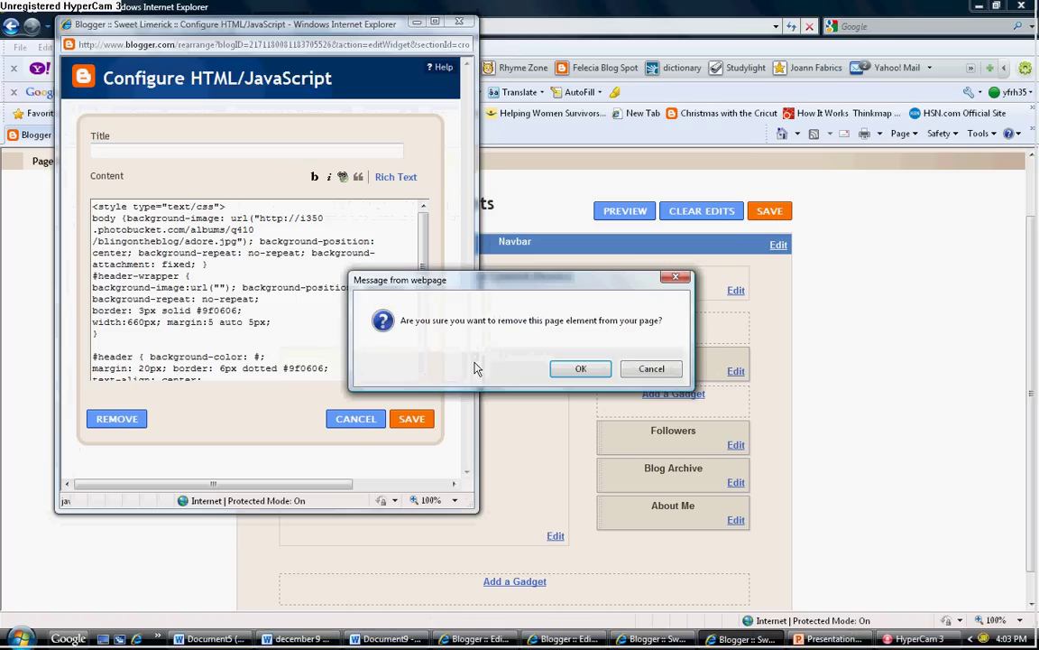
{"action": "left_click", "coordinate": [578, 369]}
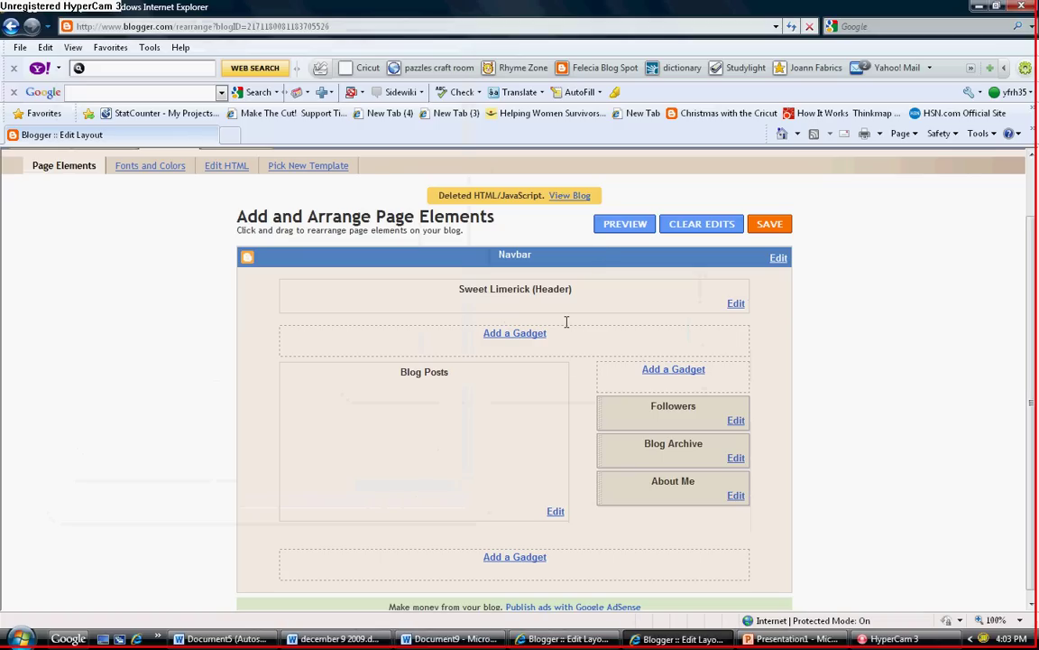
{"action": "left_click", "coordinate": [572, 198]}
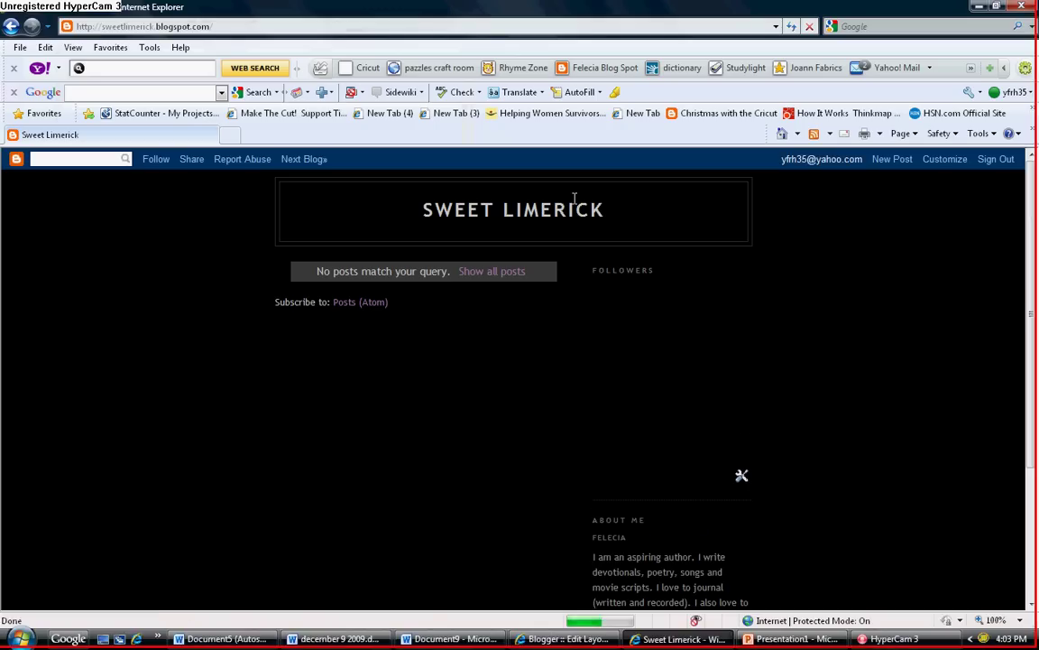